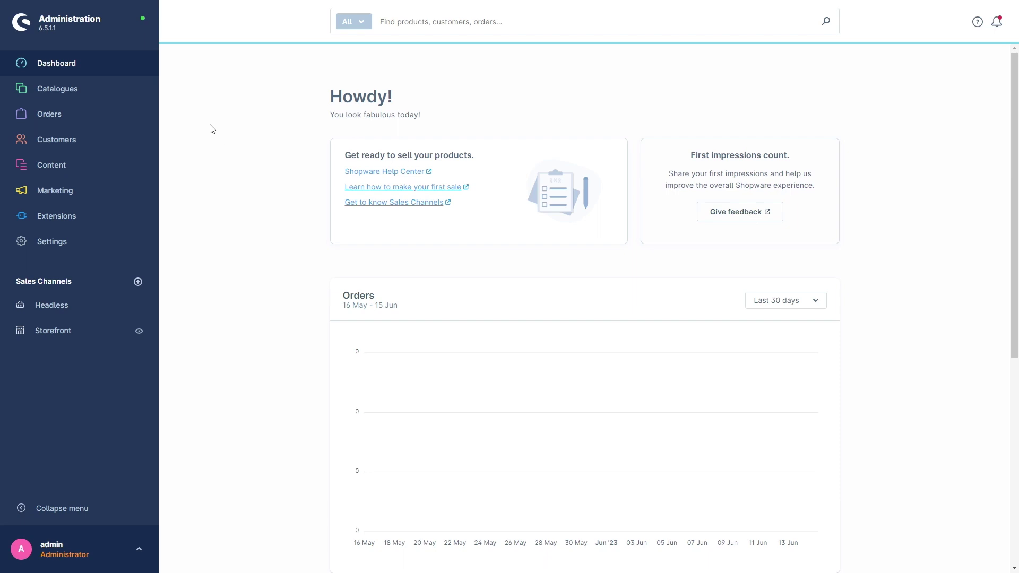
# Start a new product template in the Custom Products catalogue.
pyautogui.moveTo(79, 90)
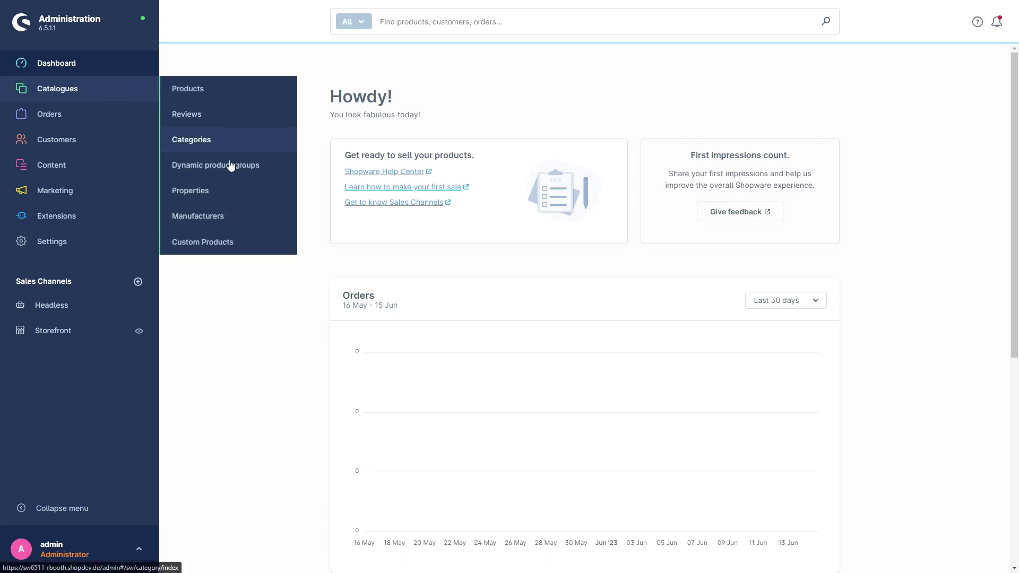
pyautogui.click(244, 248)
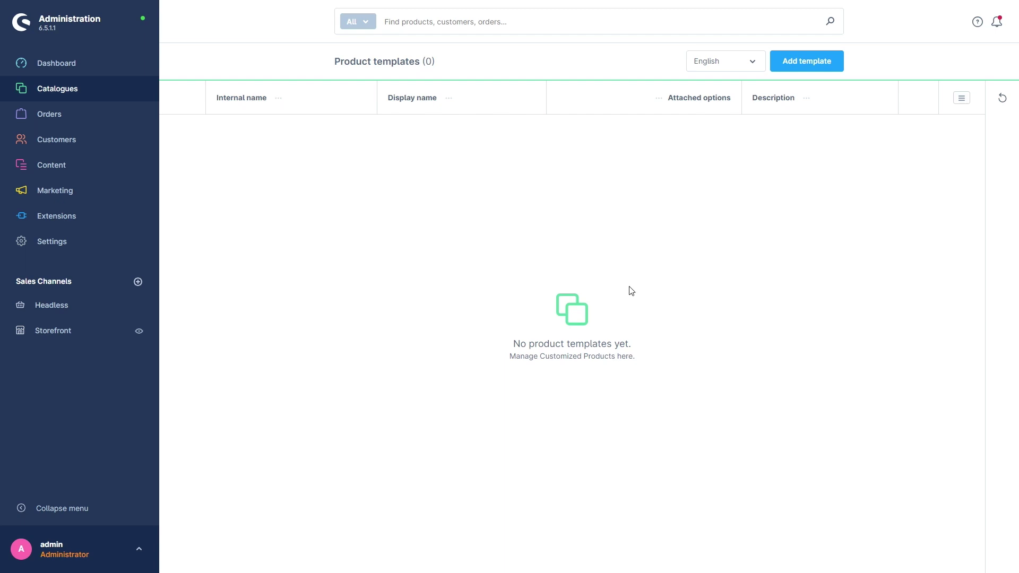
pyautogui.click(798, 72)
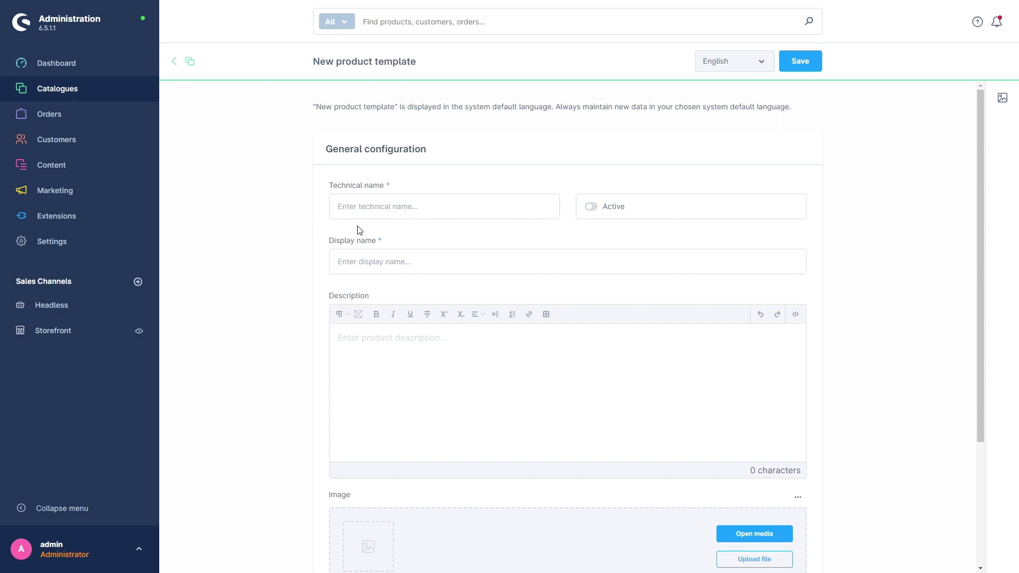
# Give the template the technical name GREETINGCARD and the display name GREETING MESSAGE, activate it and save it.
pyautogui.click(355, 205)
pyautogui.write('GREETINGCARD')
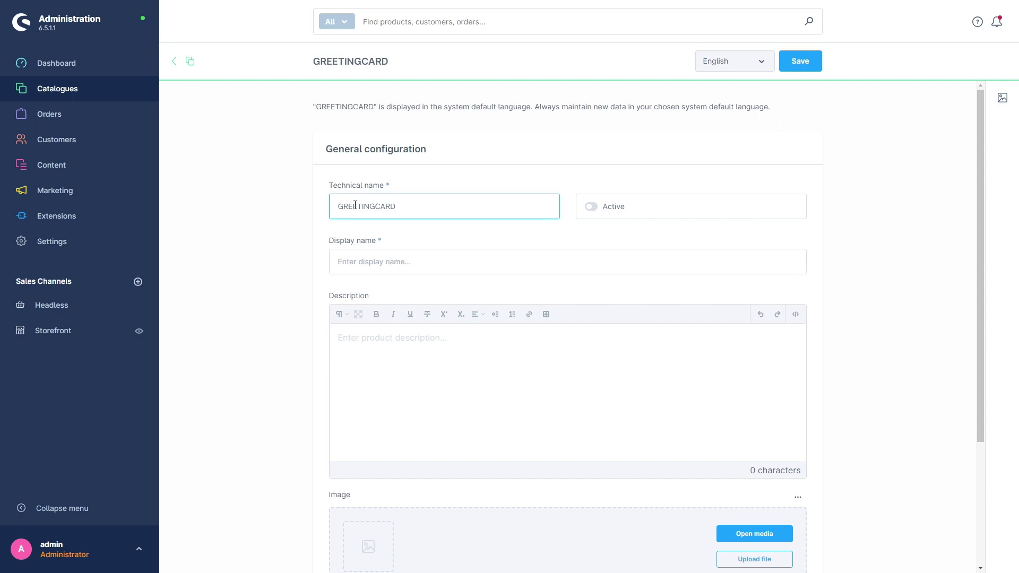
pyautogui.click(590, 207)
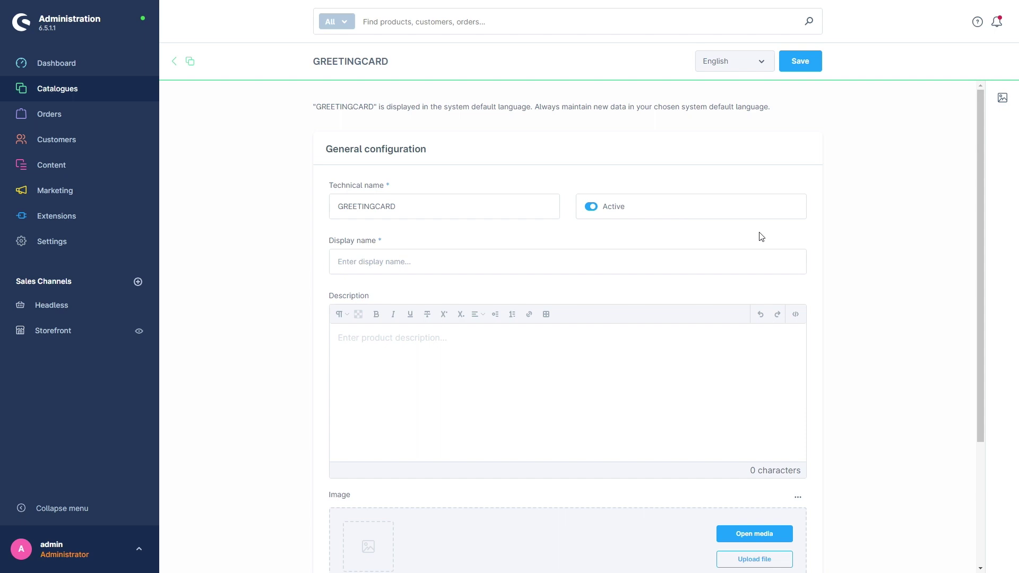
pyautogui.click(660, 271)
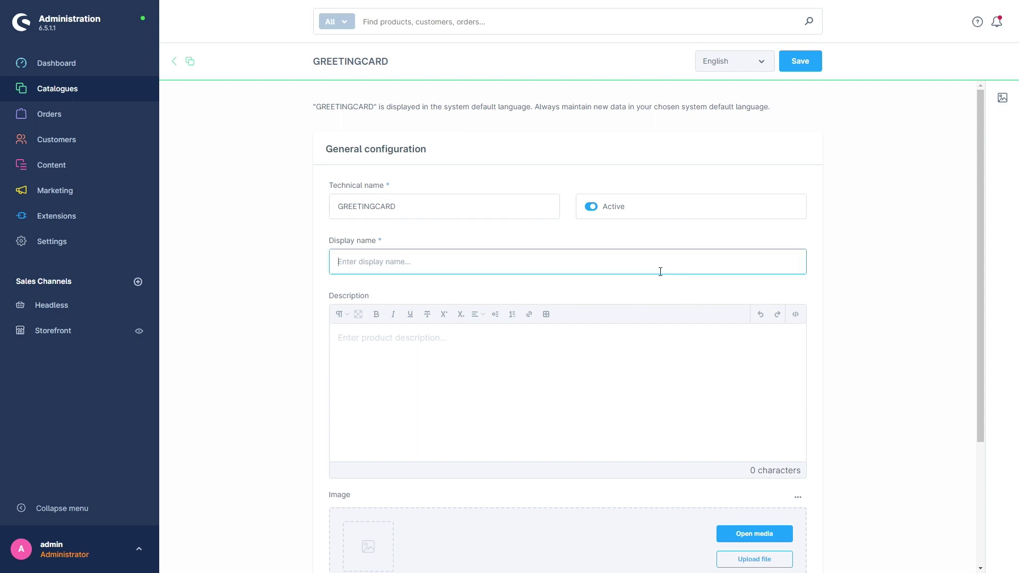
pyautogui.write('GREETING MESSAGE')
pyautogui.scroll(-3, 516, 379)
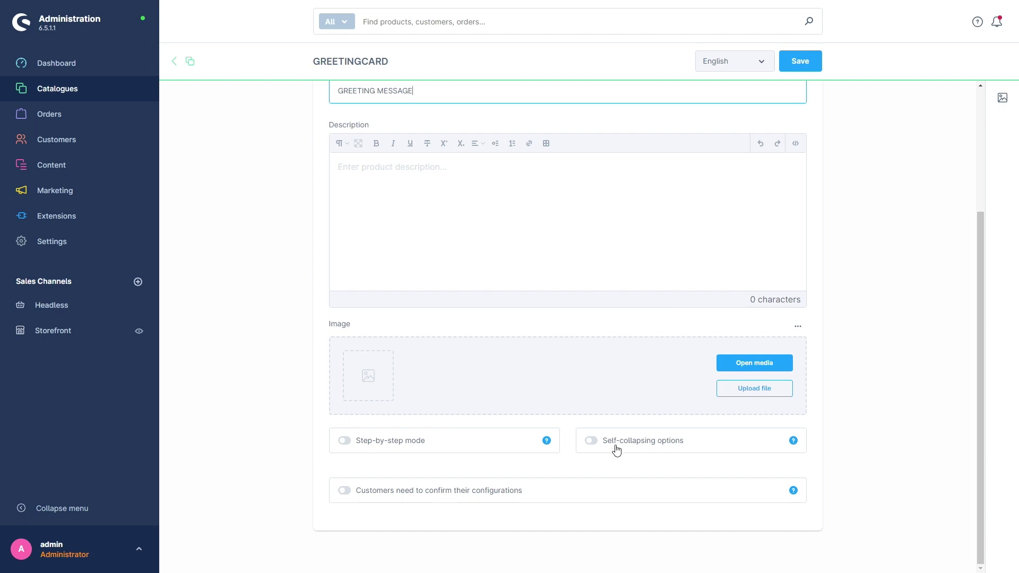
pyautogui.scroll(3, 522, 490)
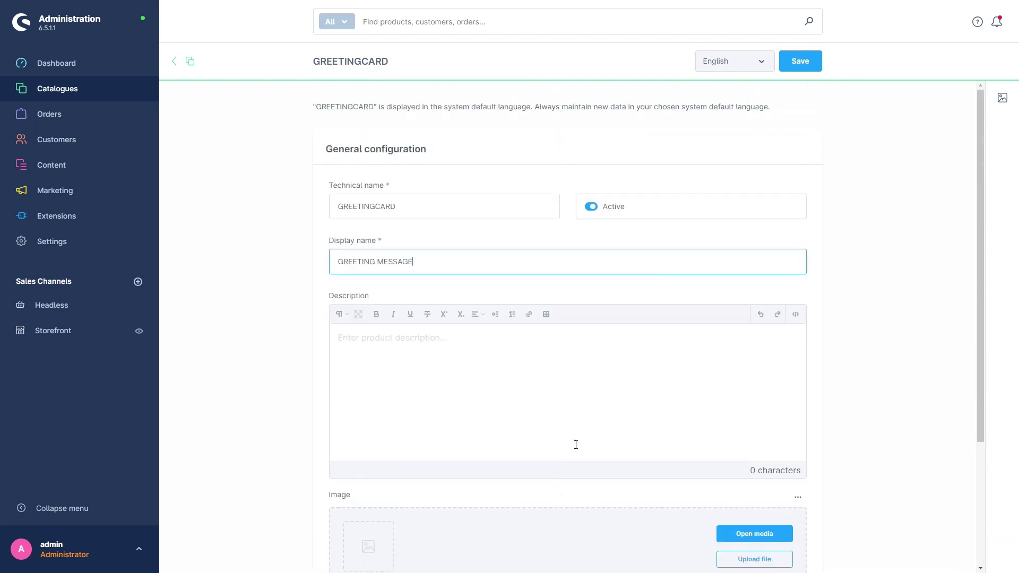
pyautogui.click(791, 64)
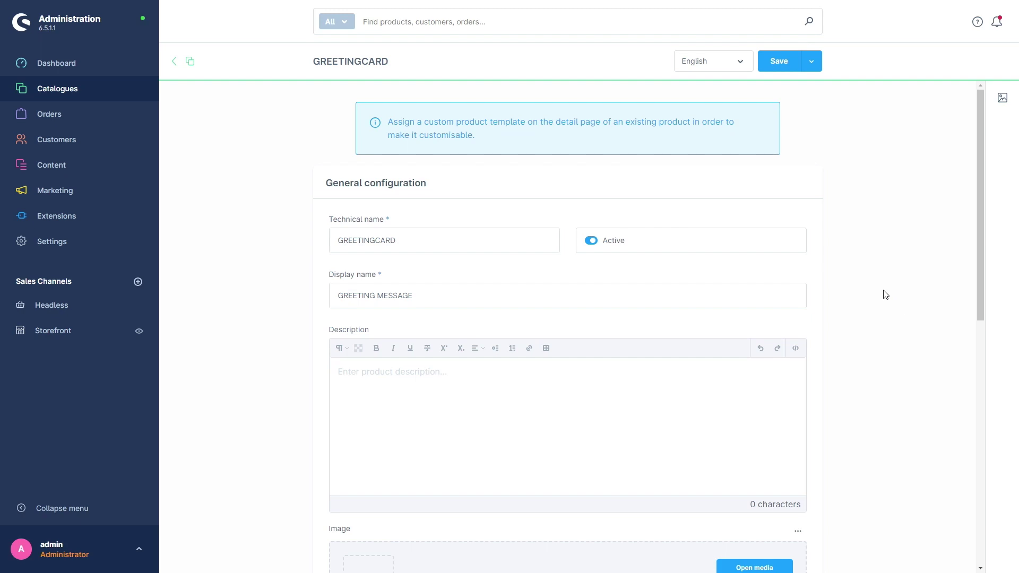
# Add an option of type Textarea named GREETINGCARD to the template.
pyautogui.scroll(-10, 798, 295)
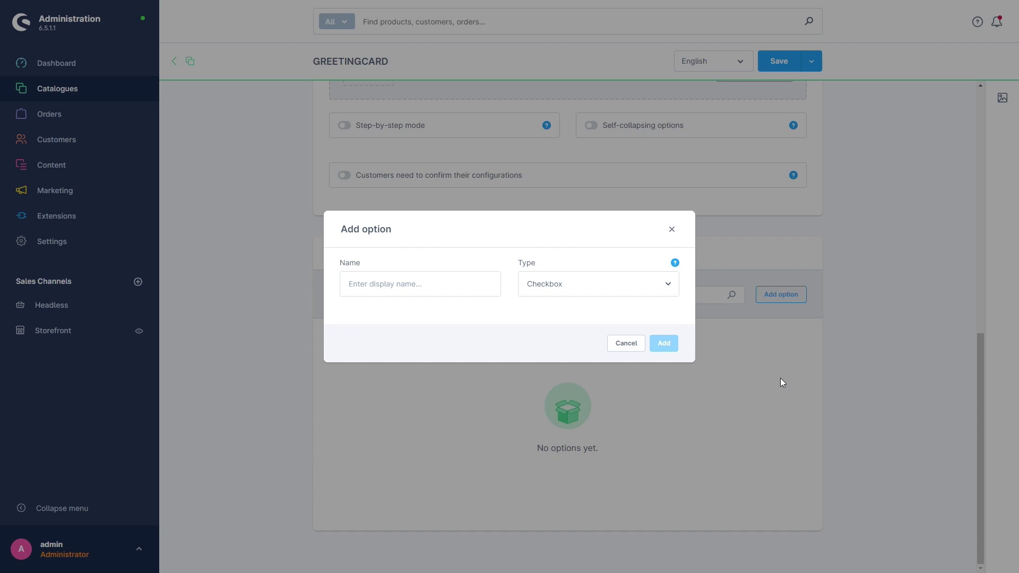
pyautogui.click(611, 291)
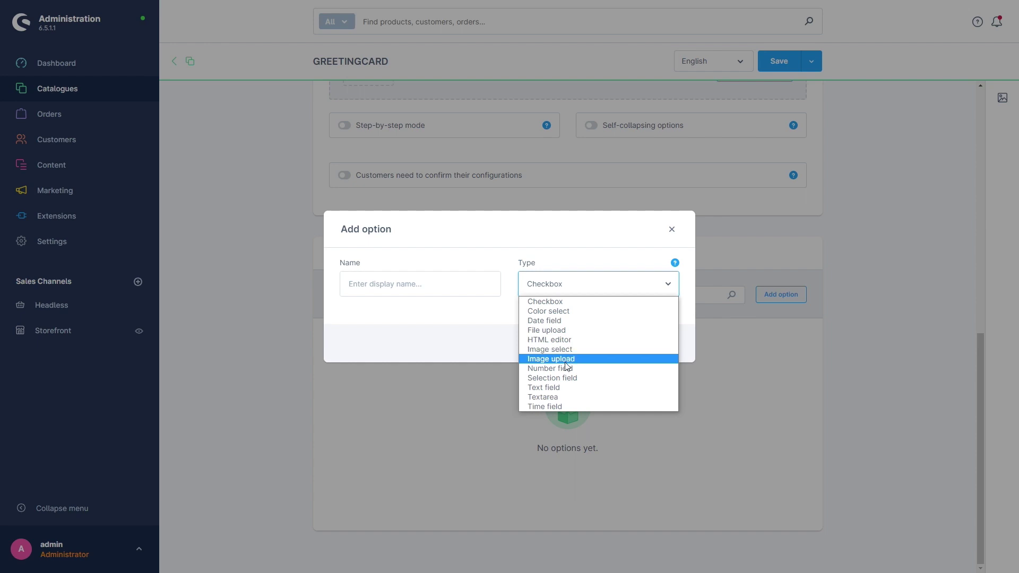
pyautogui.click(560, 398)
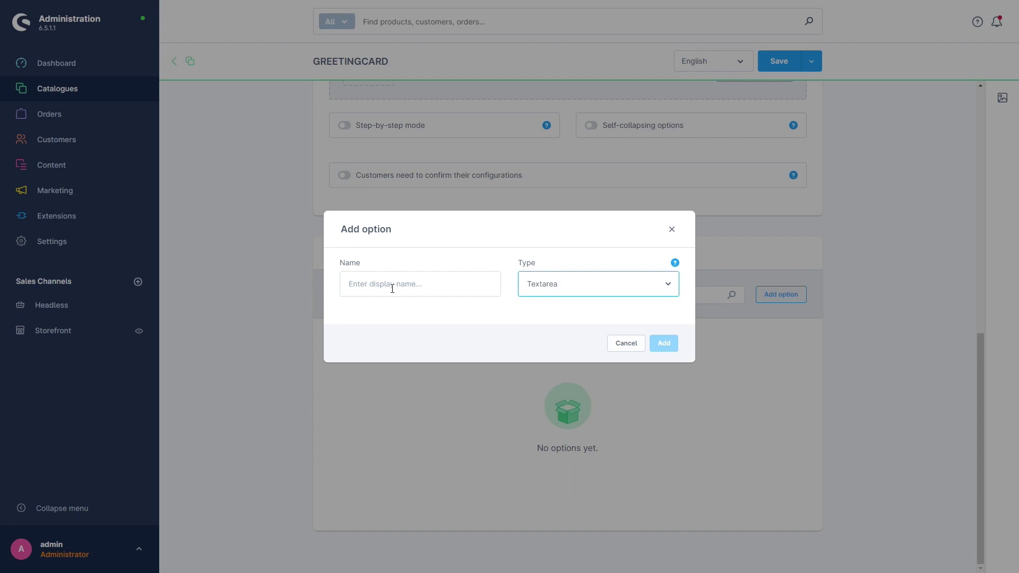
pyautogui.click(392, 288)
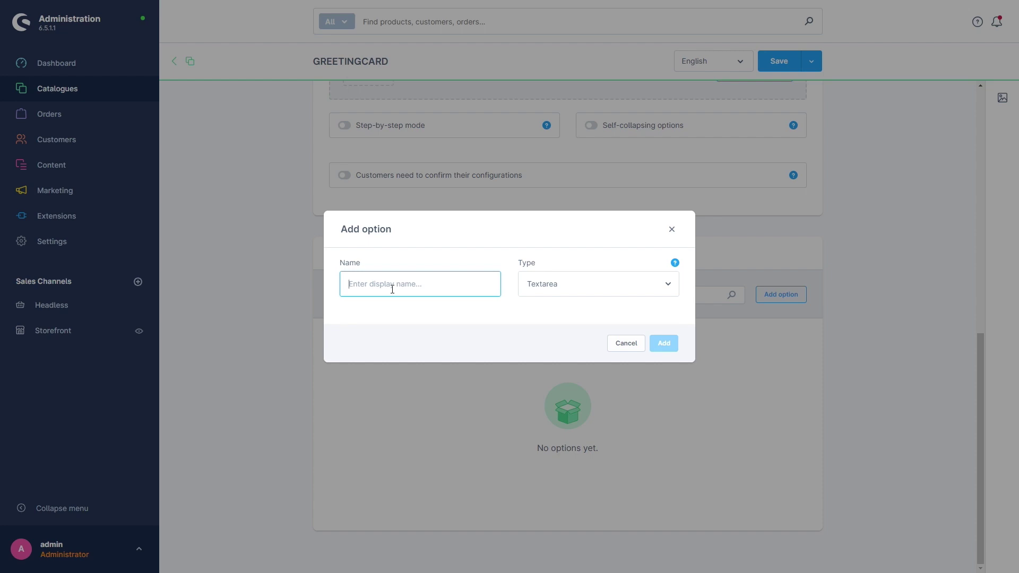
pyautogui.write('GREE')
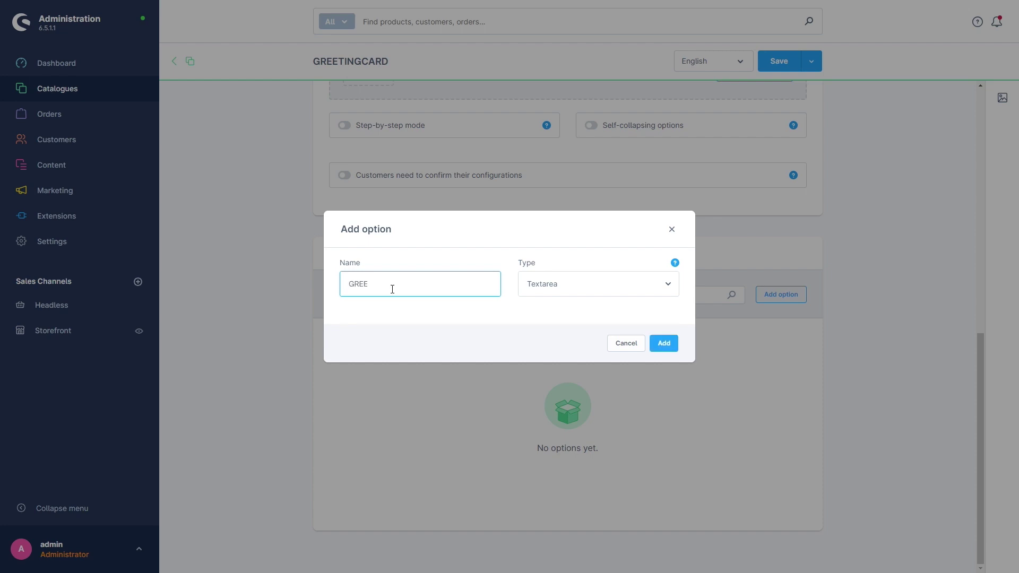
pyautogui.write('TINGCARD')
pyautogui.click(662, 344)
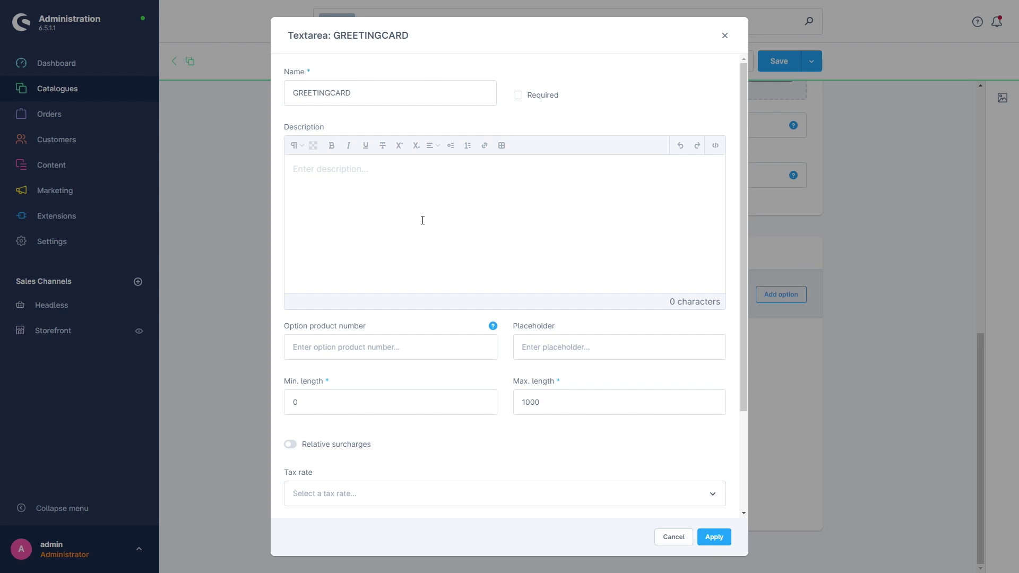
# Give the option the description "Write your greeting message in here." and the placeholder "GREETINGCARD MESSAGE".
pyautogui.click(422, 220)
pyautogui.write('Write your greeting message in here.')
pyautogui.hotkey('ctrl', 'a')
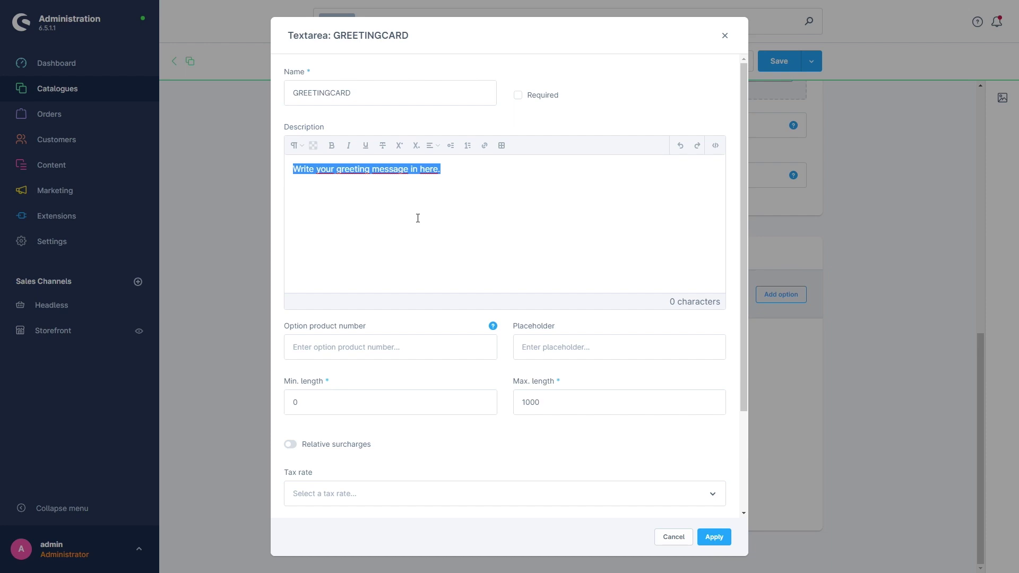
pyautogui.click(417, 218)
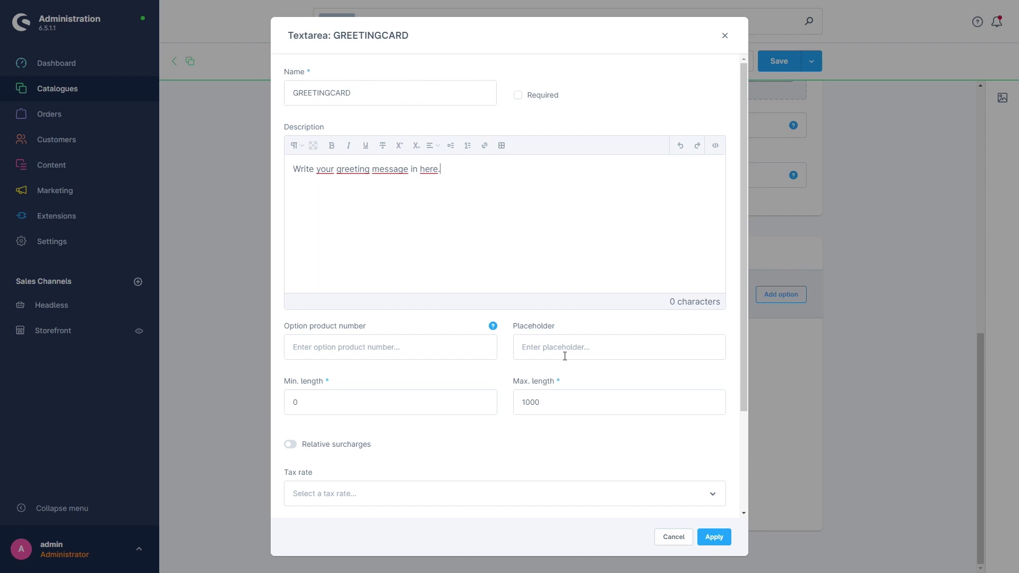
pyautogui.click(564, 353)
pyautogui.write('G')
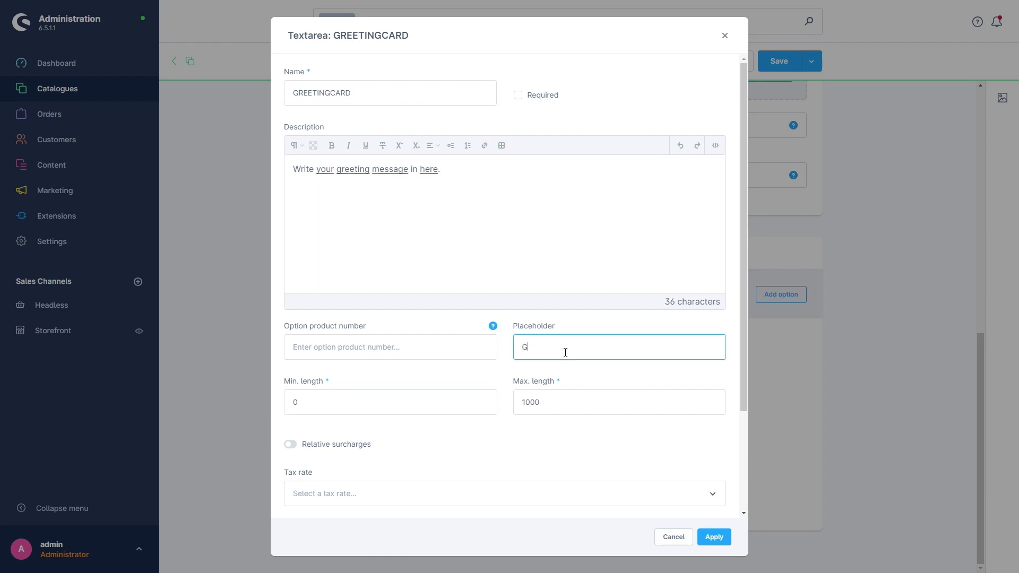
pyautogui.write('REETINGCARD MESSAGE')
pyautogui.click(460, 391)
# Set the option's tax rate to Standard rate and its net price to €1, apply it and save the template.
pyautogui.scroll(-3, 426, 336)
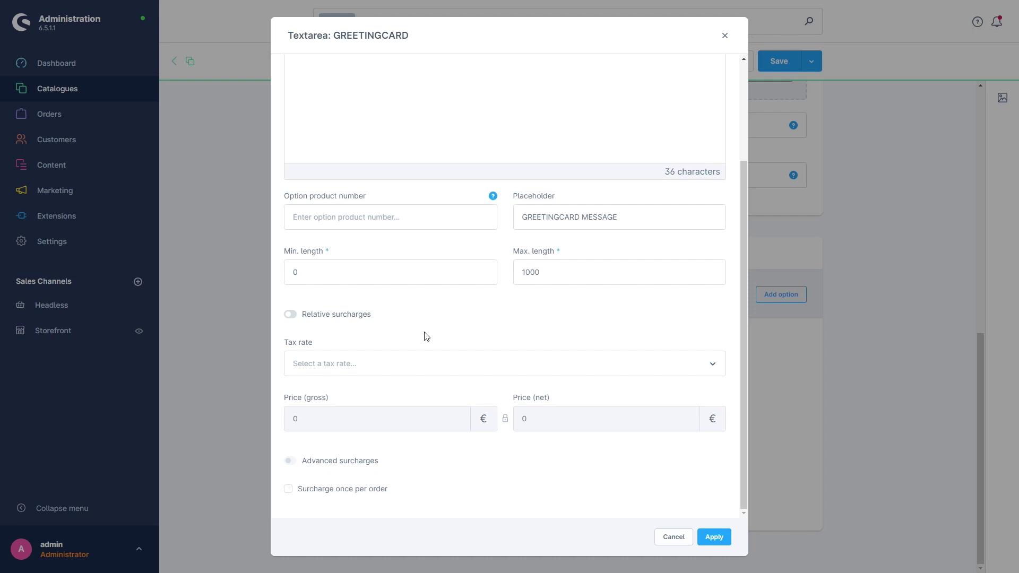
pyautogui.click(289, 315)
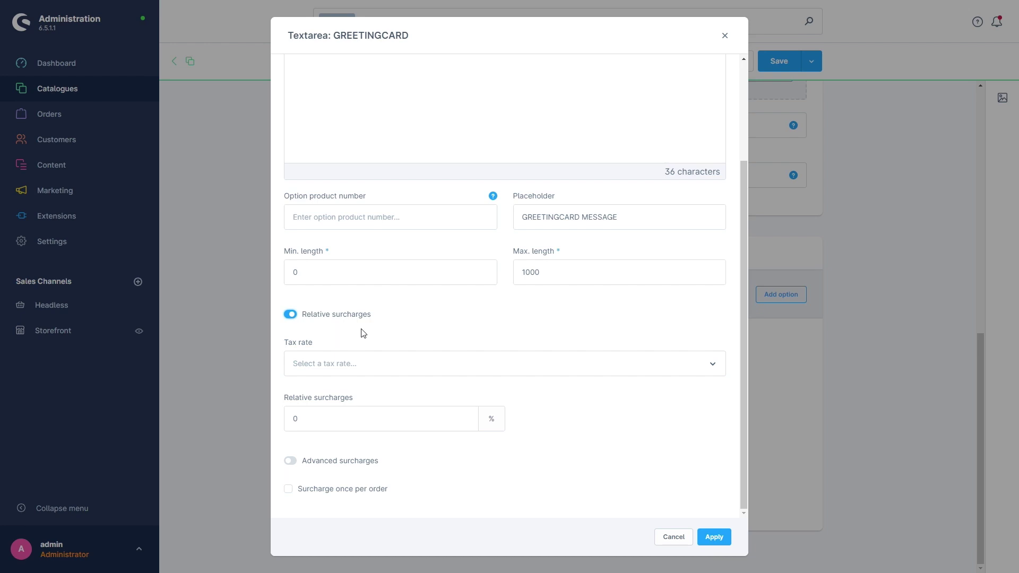
pyautogui.click(291, 316)
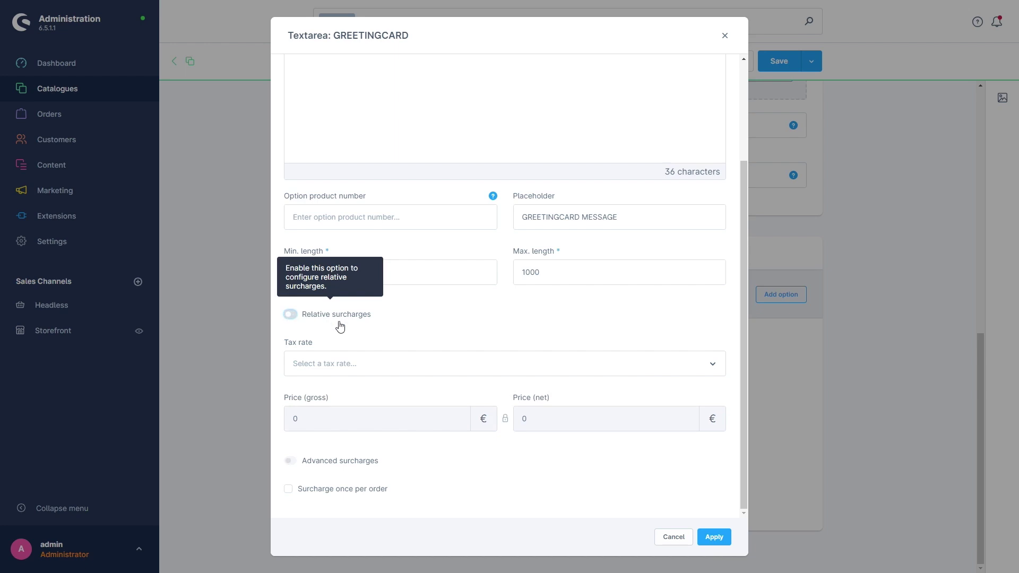
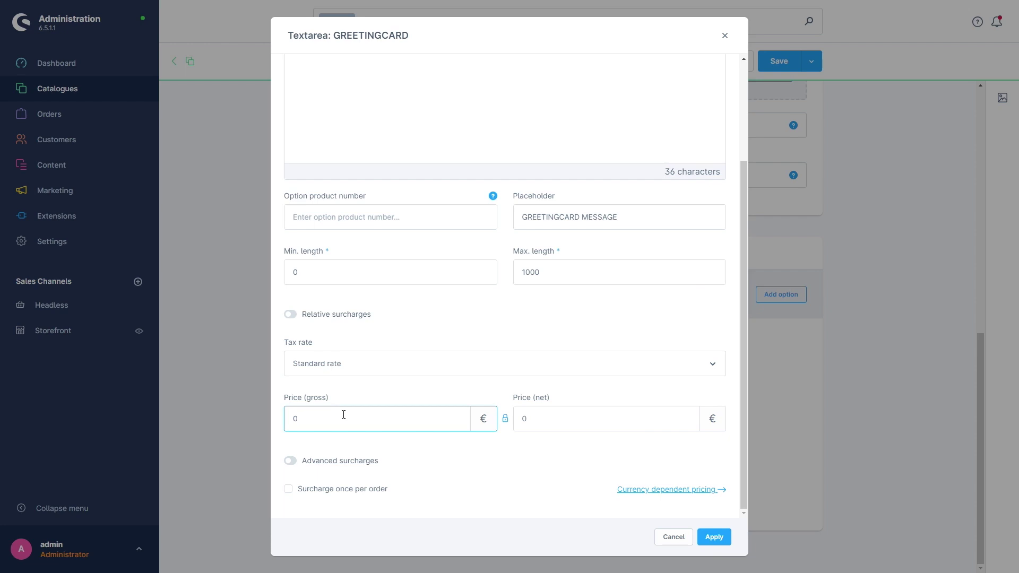
pyautogui.click(560, 421)
pyautogui.press('BackSpace')
pyautogui.write('1,0')
pyautogui.click(520, 459)
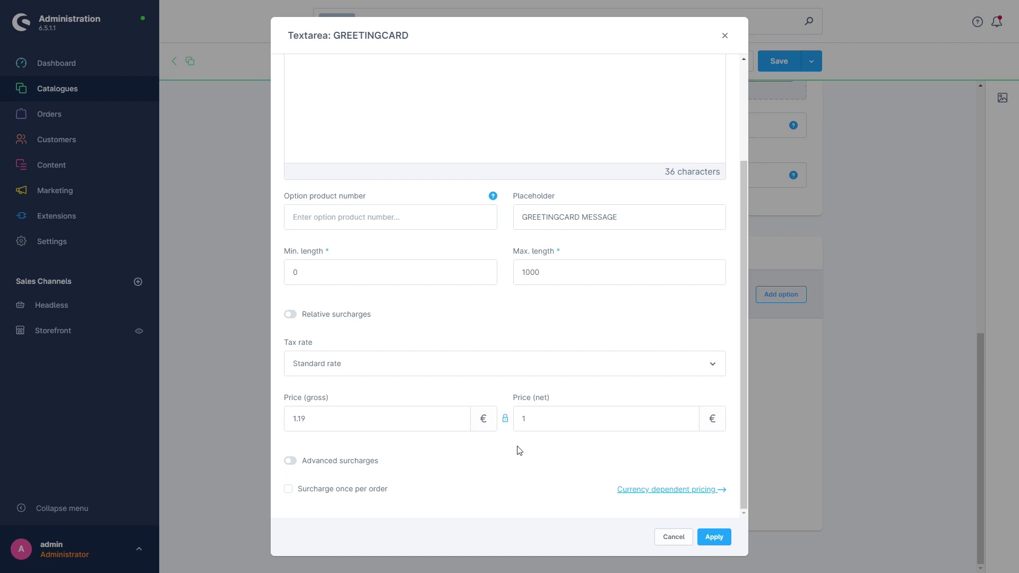
pyautogui.moveTo(325, 468)
pyautogui.click(712, 537)
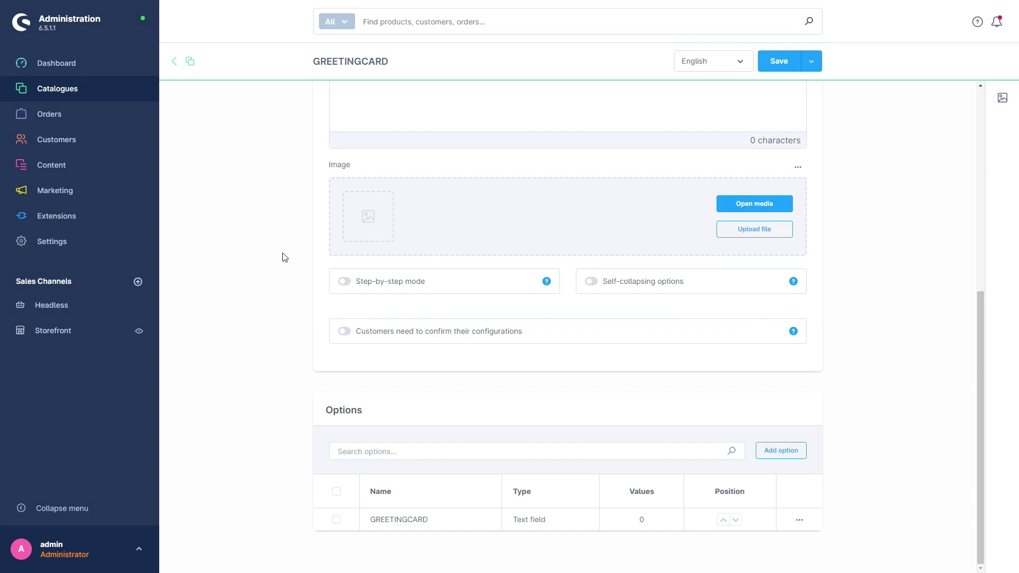
pyautogui.click(778, 62)
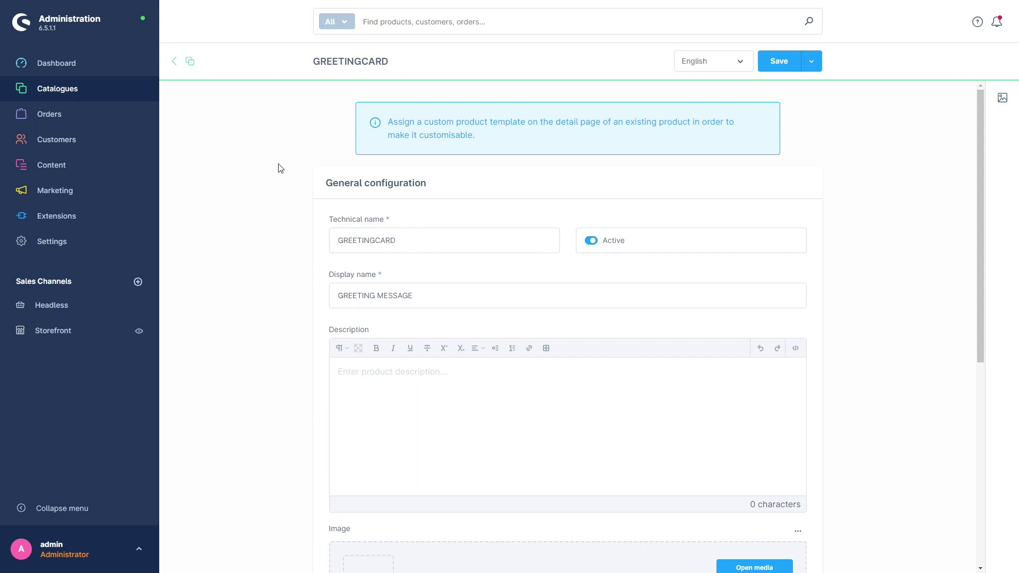
# Open the product "Main product" from the product catalogue for editing.
pyautogui.moveTo(121, 98)
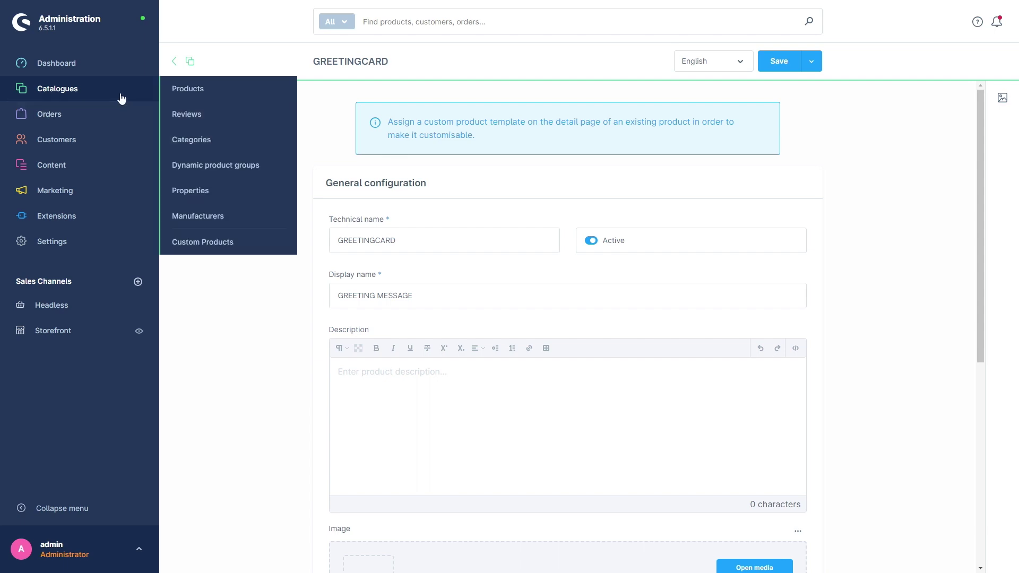
pyautogui.click(215, 90)
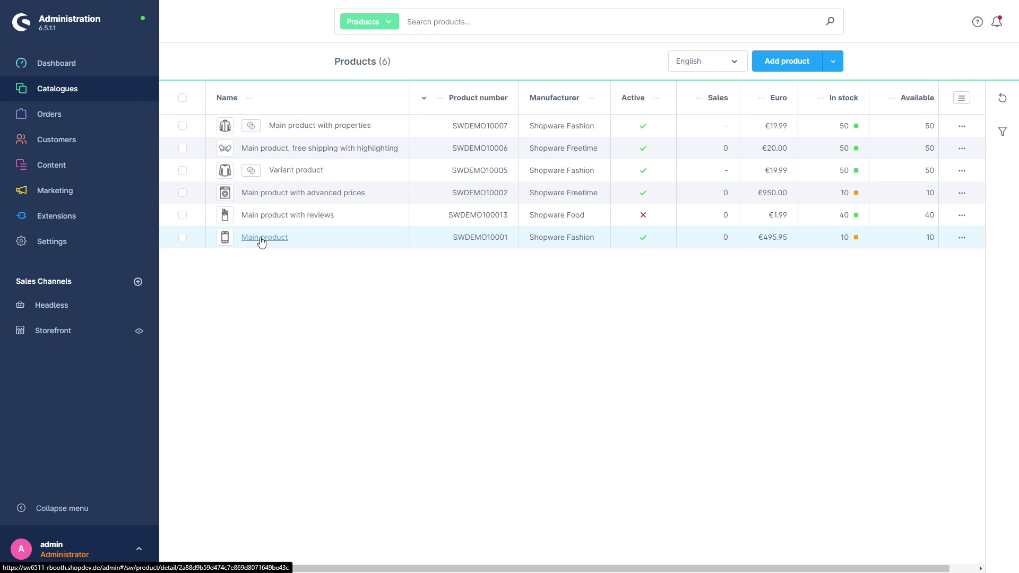
pyautogui.click(261, 239)
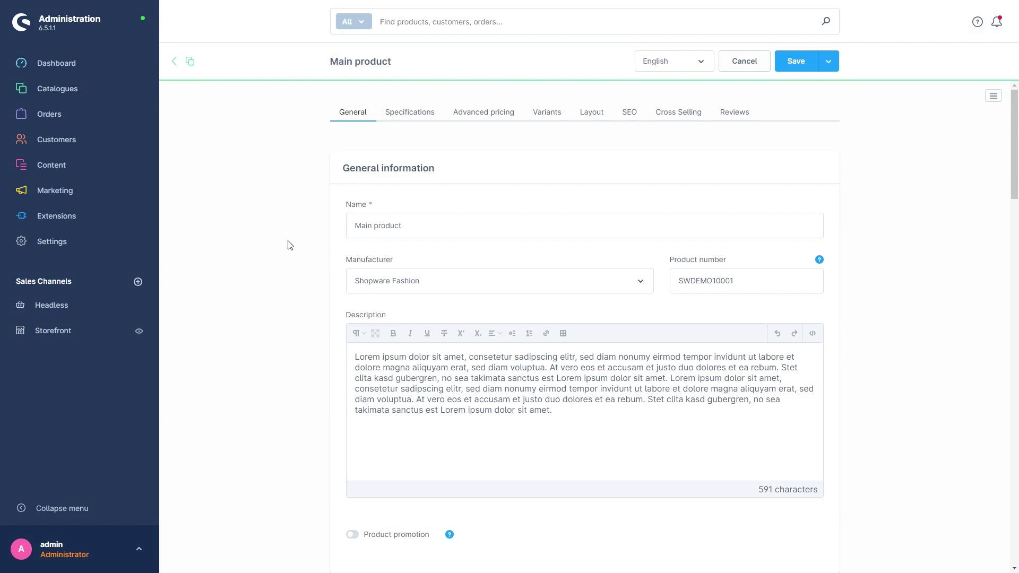
# Assign the GREETINGCARD Custom Products template to the product in its specifications and save the product.
pyautogui.click(416, 116)
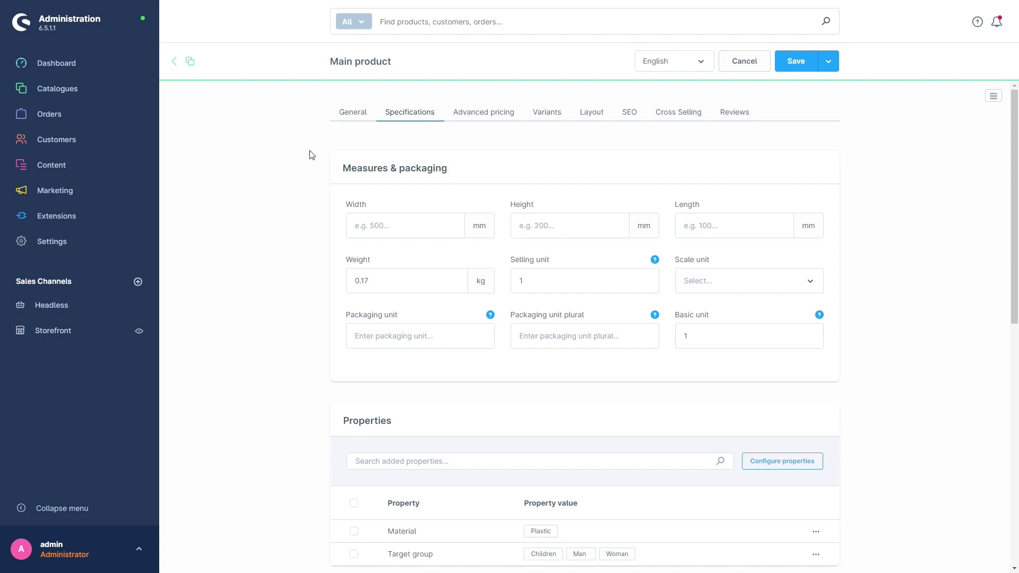
pyautogui.scroll(-8, 311, 155)
pyautogui.scroll(-2, 312, 155)
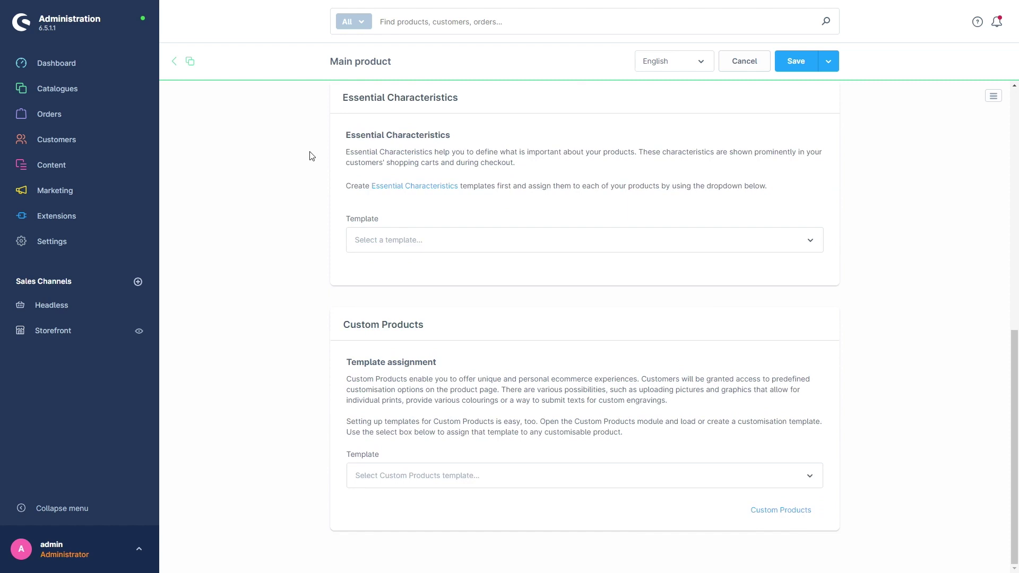
pyautogui.click(403, 472)
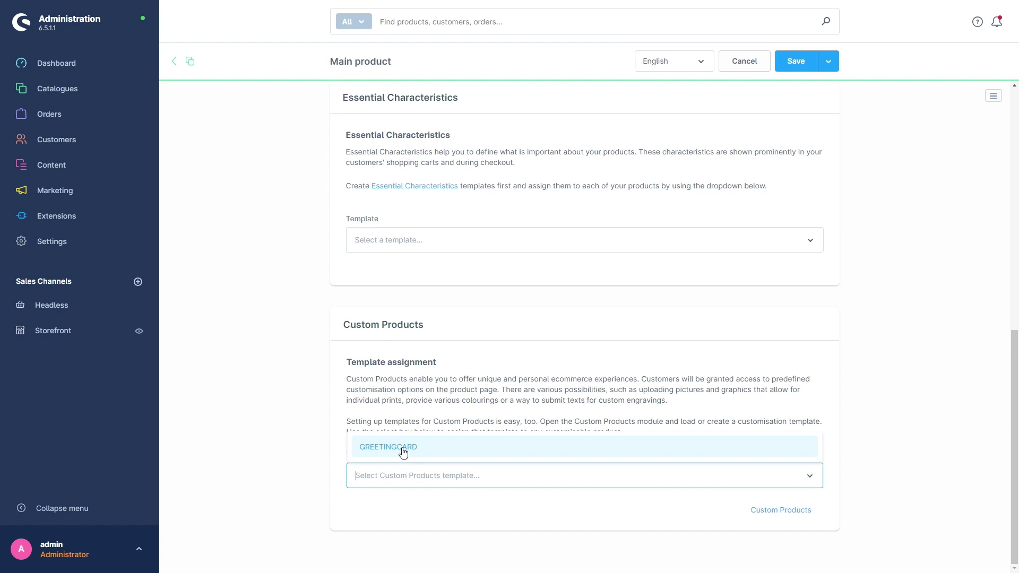
pyautogui.click(403, 453)
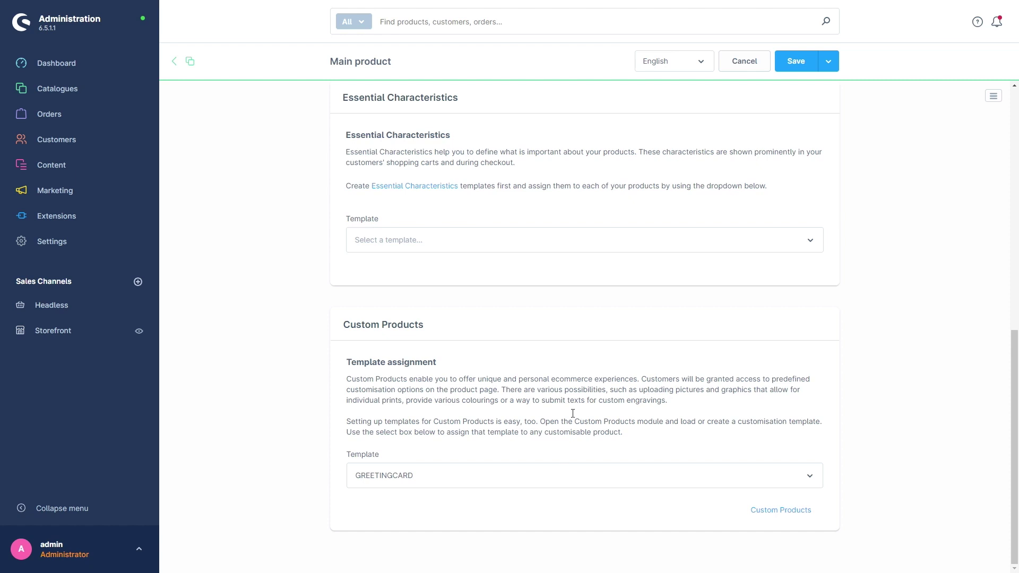
pyautogui.click(804, 66)
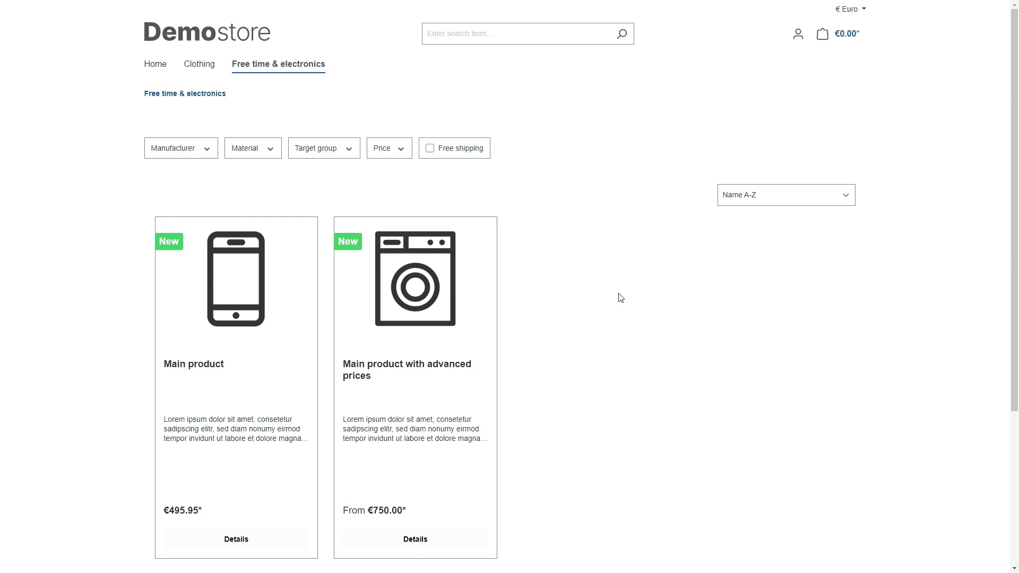
# Open Main product in the storefront and expand its GREETINGCARD option to check the message field.
pyautogui.click(275, 304)
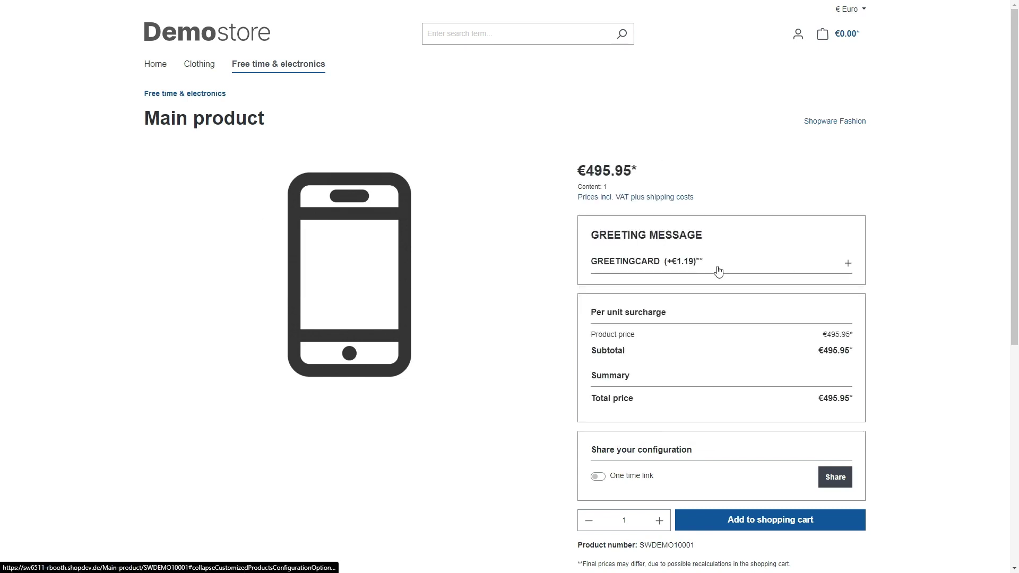
pyautogui.click(694, 271)
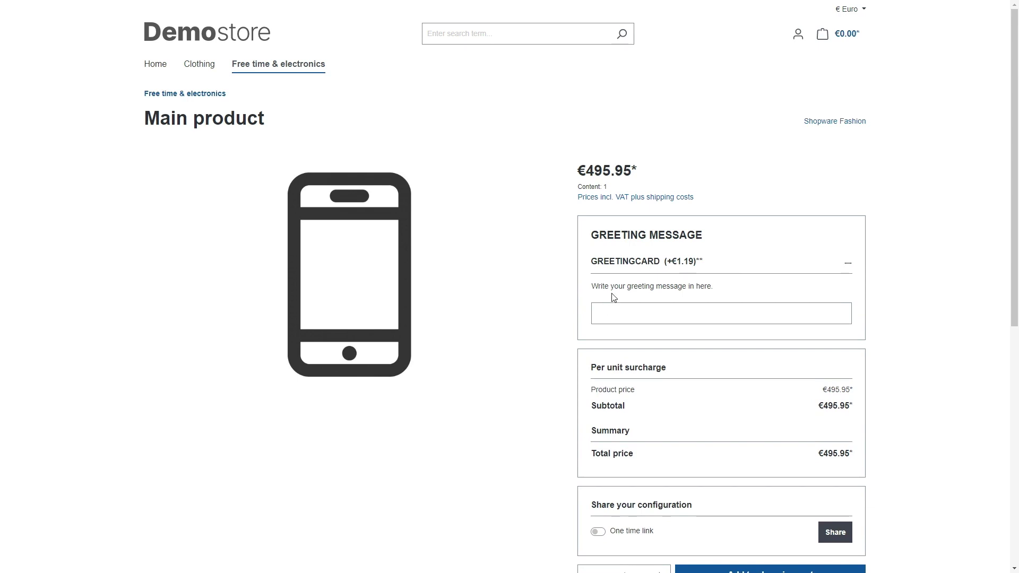
# Enter HELLO as the greeting card message for Main product and add the product to the shopping cart.
pyautogui.click(660, 313)
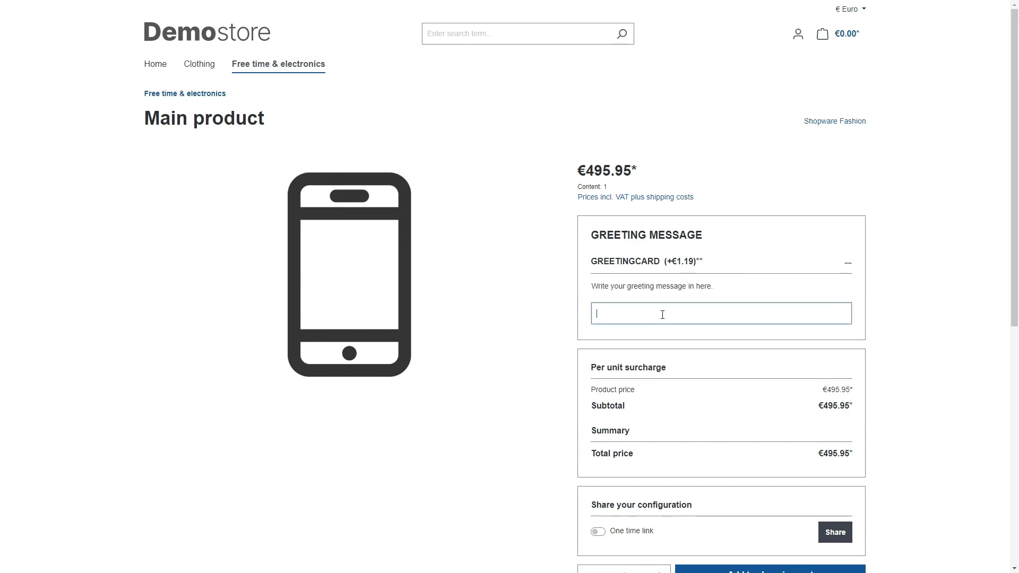
pyautogui.write('HELLO')
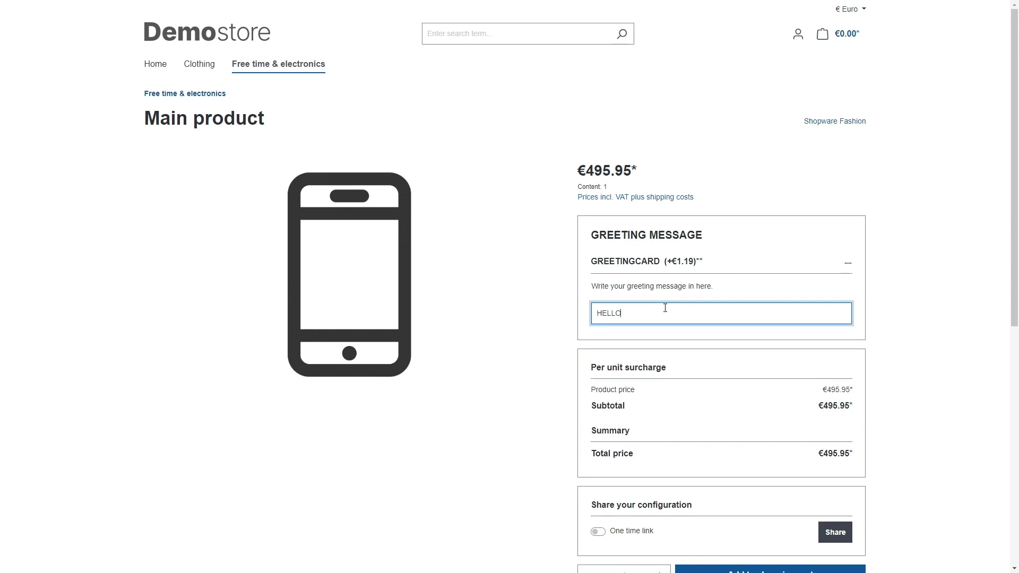
pyautogui.scroll(-2, 838, 273)
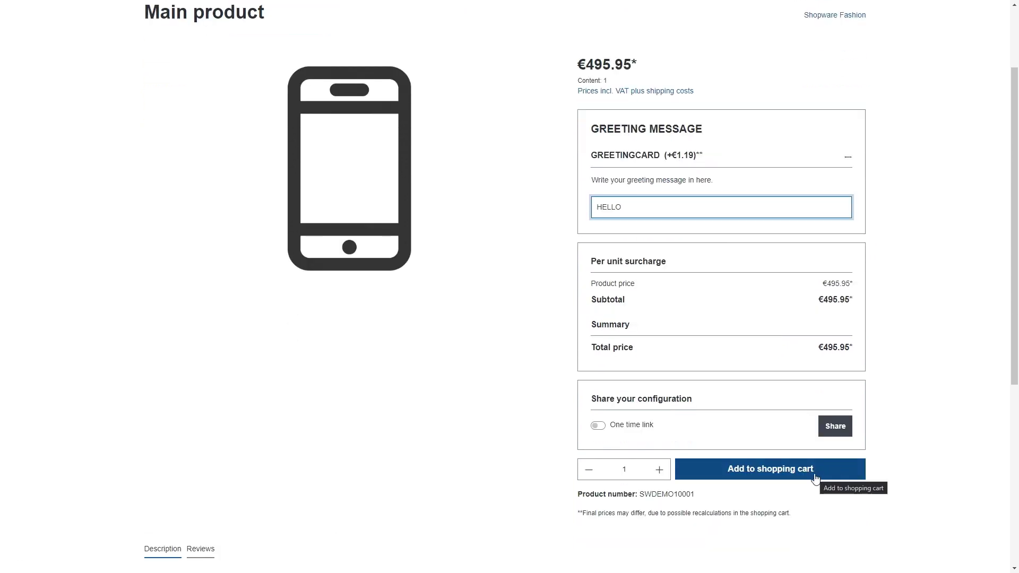
pyautogui.click(815, 477)
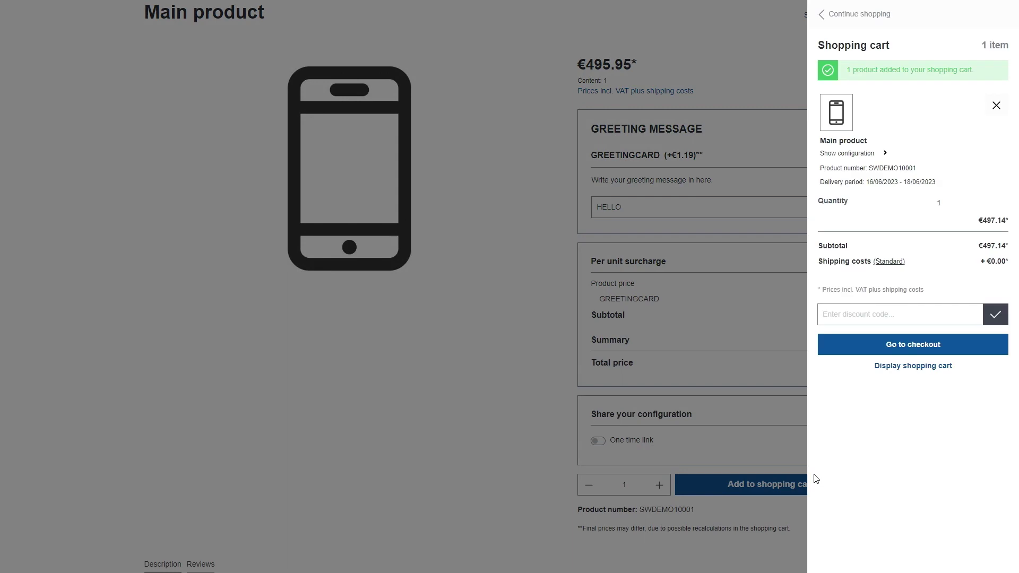
# Display the full shopping cart and expand Main product's configuration to check the greeting card option and its surcharge.
pyautogui.click(913, 368)
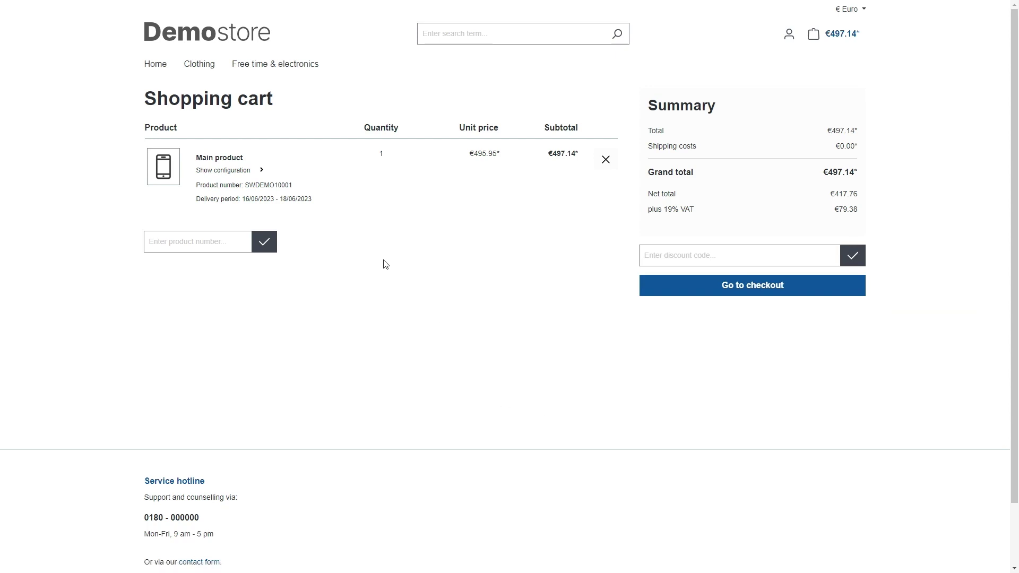
pyautogui.click(262, 171)
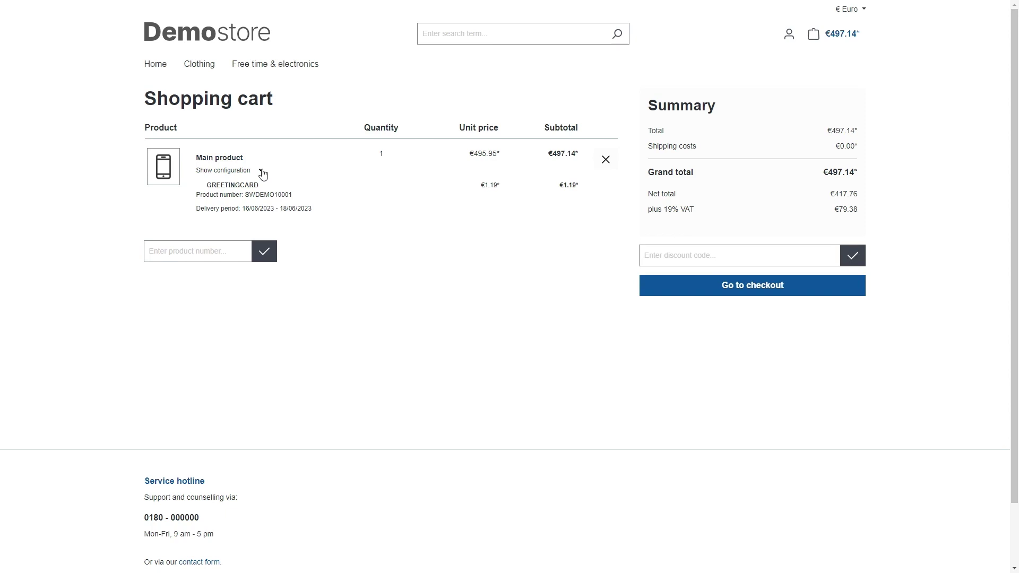